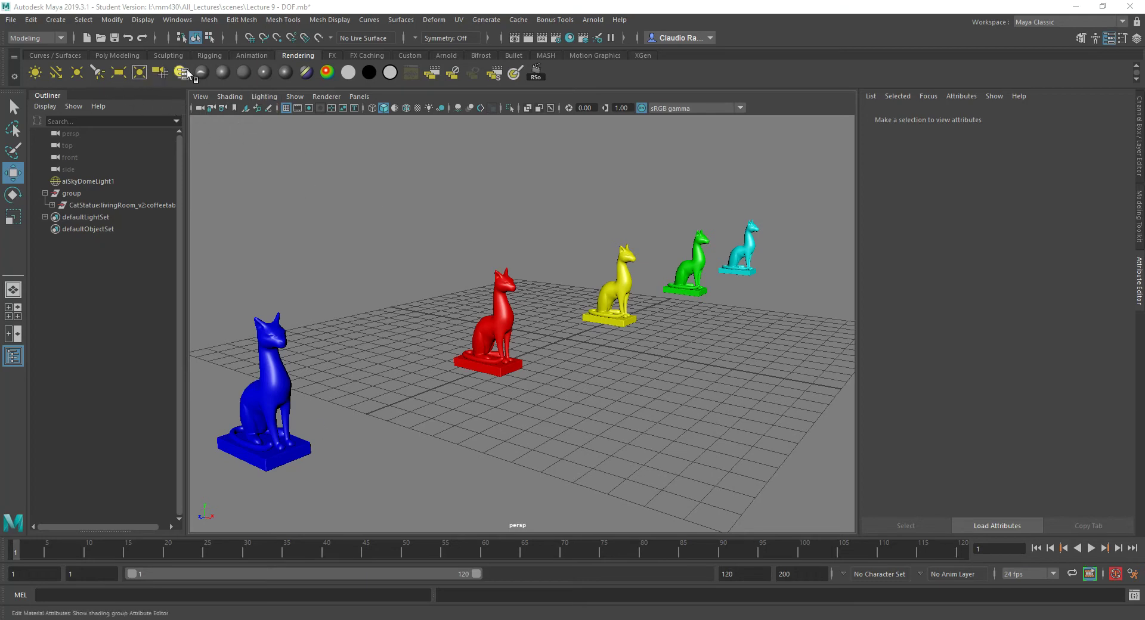
Create a new camera and rename it DOF_Cam
{"action": "left_click", "coordinate": [158, 70]}
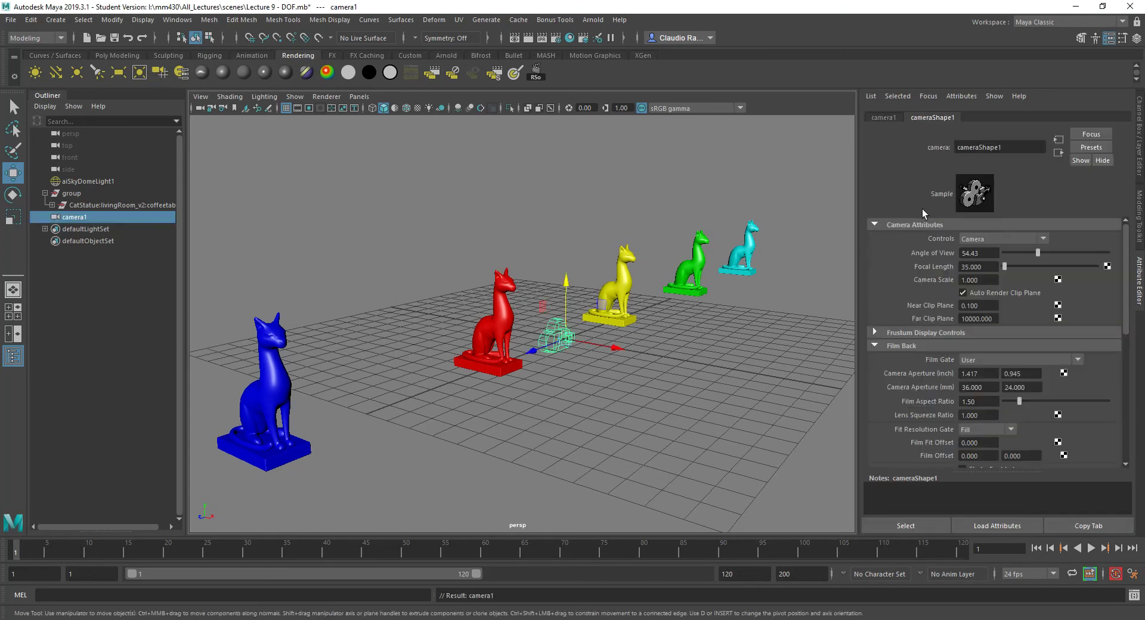
{"action": "left_click", "coordinate": [895, 118]}
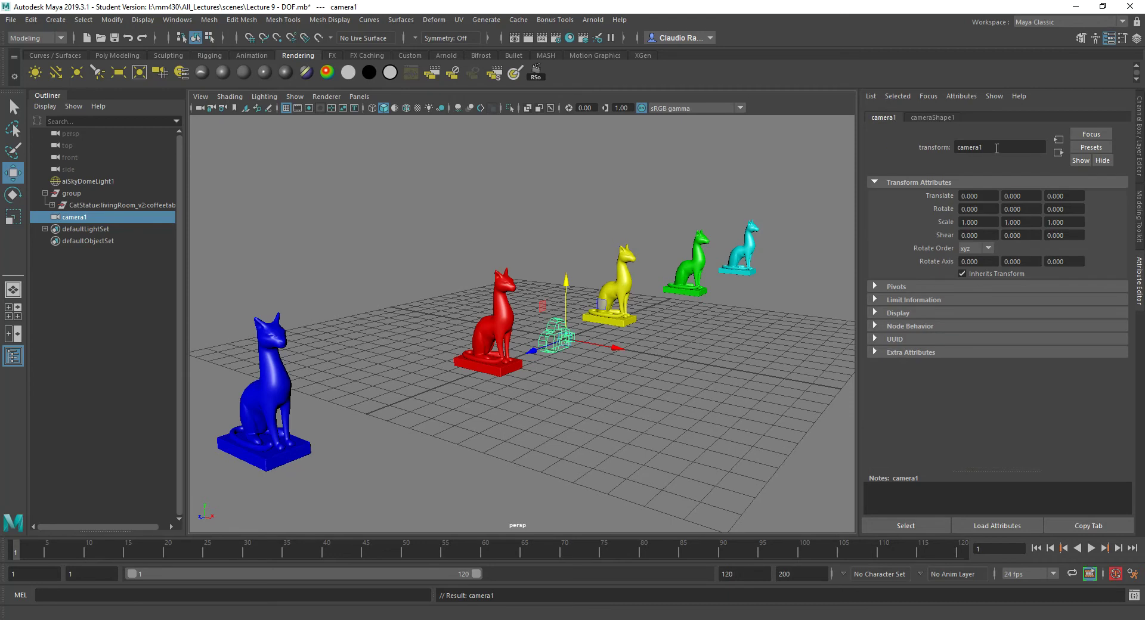
{"action": "type", "text": "DOF_Cam"}
{"action": "key", "text": "Return"}
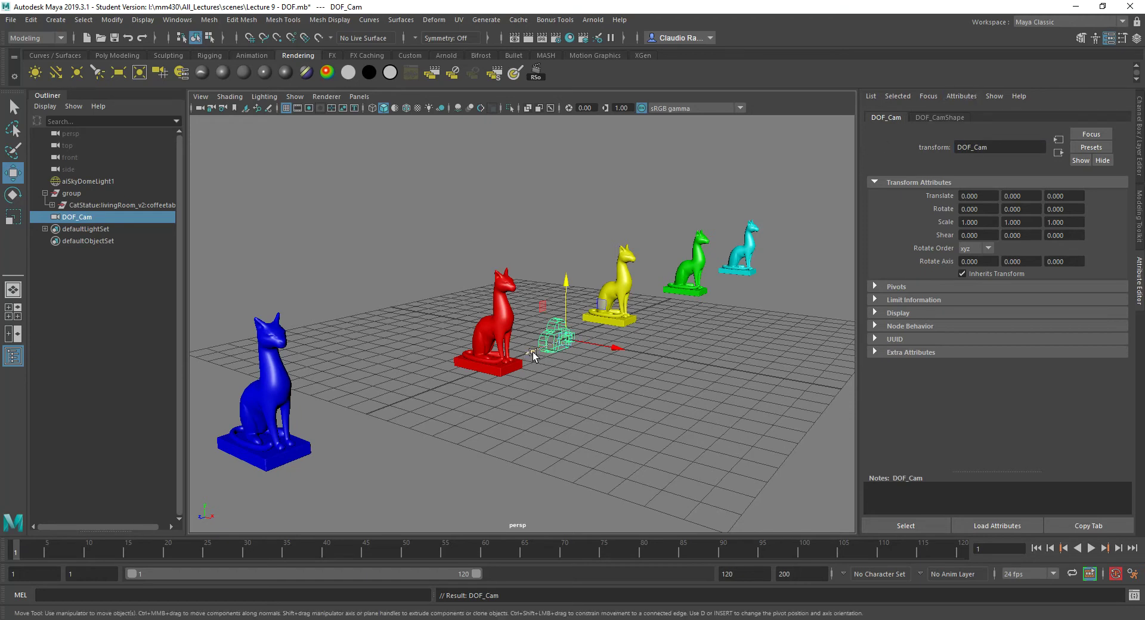
Look through DOF_Cam in the viewport and move the camera back to frame all five cat statues at an angle
{"action": "left_click", "coordinate": [359, 97]}
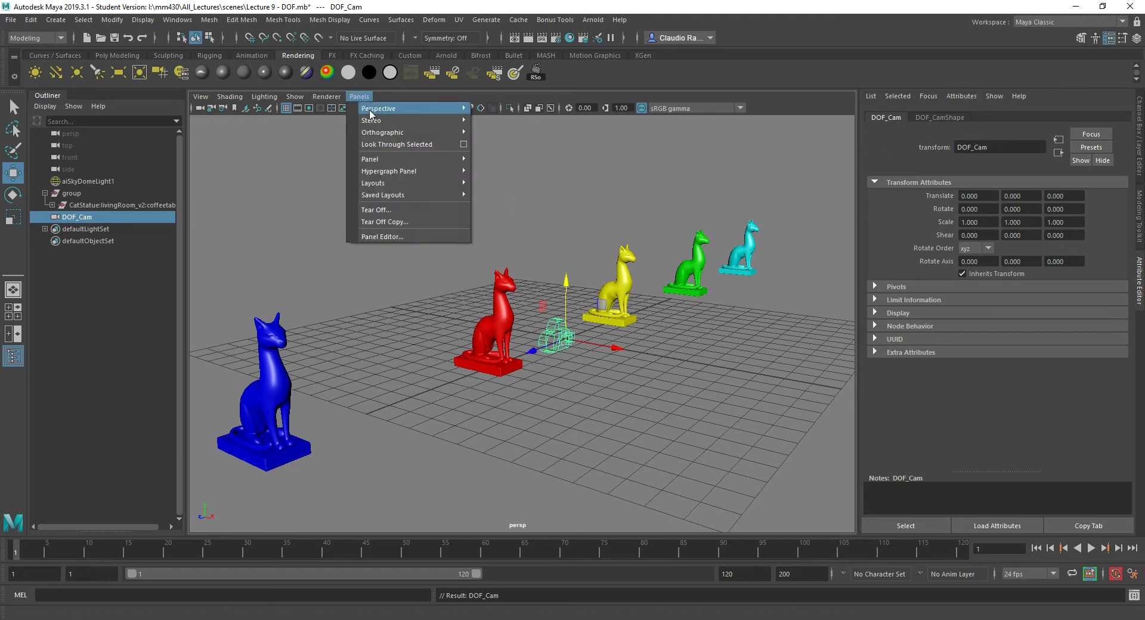
{"action": "mouse_move", "coordinate": [371, 110]}
{"action": "left_click", "coordinate": [527, 112]}
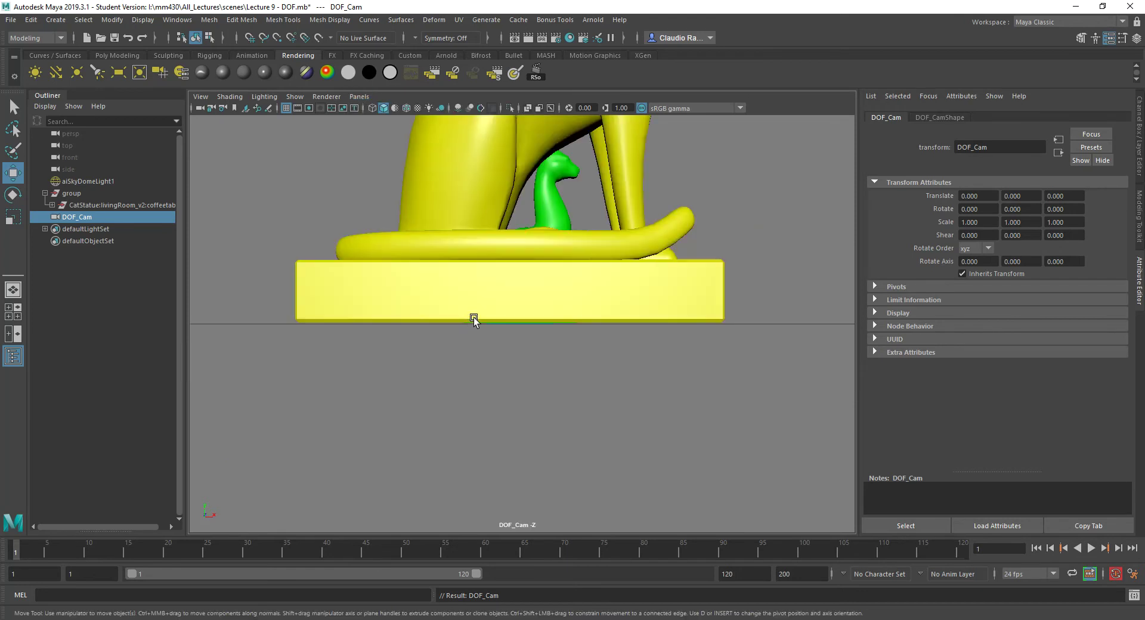
{"action": "left_click_drag", "start_coordinate": [580, 285], "coordinate": [565, 318], "text": "alt"}
{"action": "scroll", "coordinate": [554, 310], "scroll_direction": "down", "scroll_amount": 5}
{"action": "scroll", "coordinate": [565, 311], "scroll_direction": "down", "scroll_amount": 3}
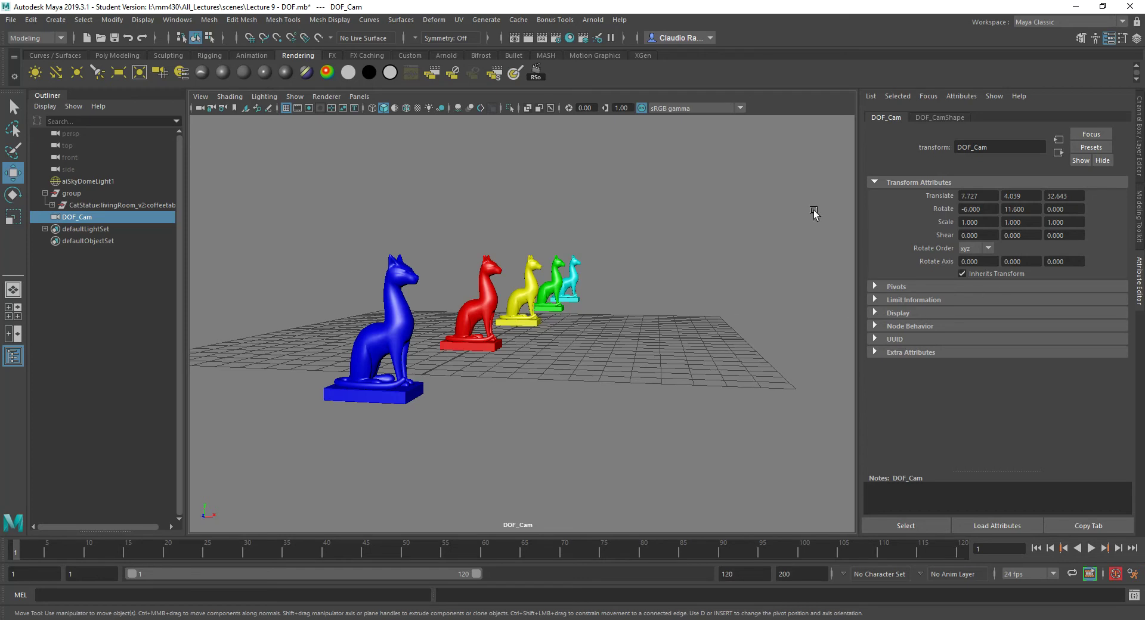
Set DOF_Cam's focal length to 100
{"action": "left_click", "coordinate": [934, 117]}
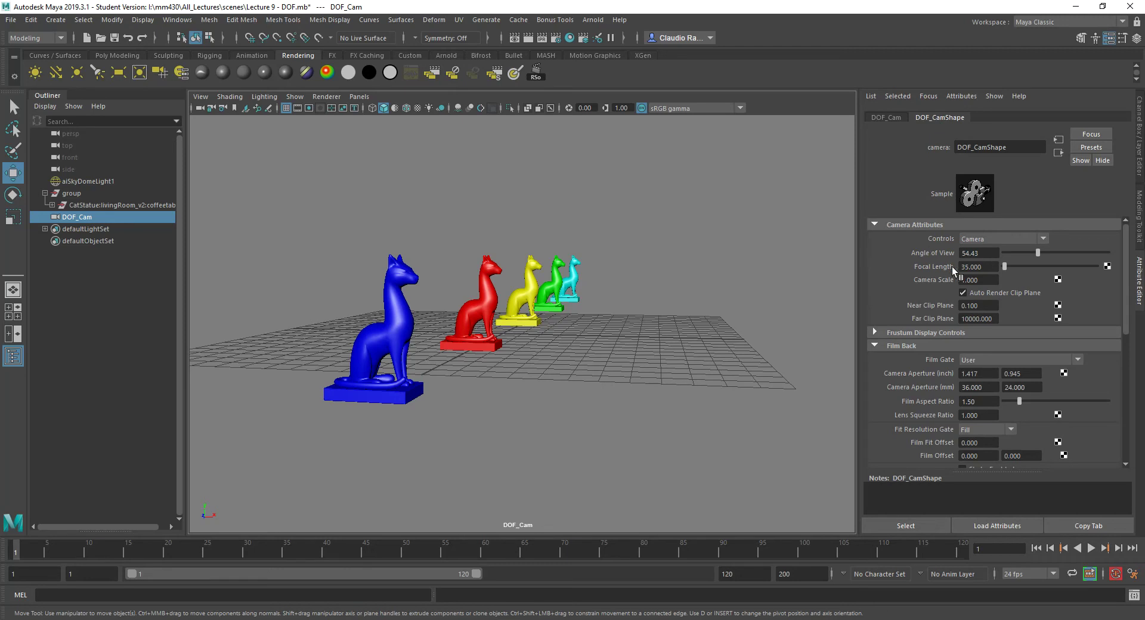
{"action": "left_click_drag", "start_coordinate": [987, 267], "coordinate": [934, 262]}
{"action": "type", "text": "100"}
{"action": "left_click", "coordinate": [976, 280]}
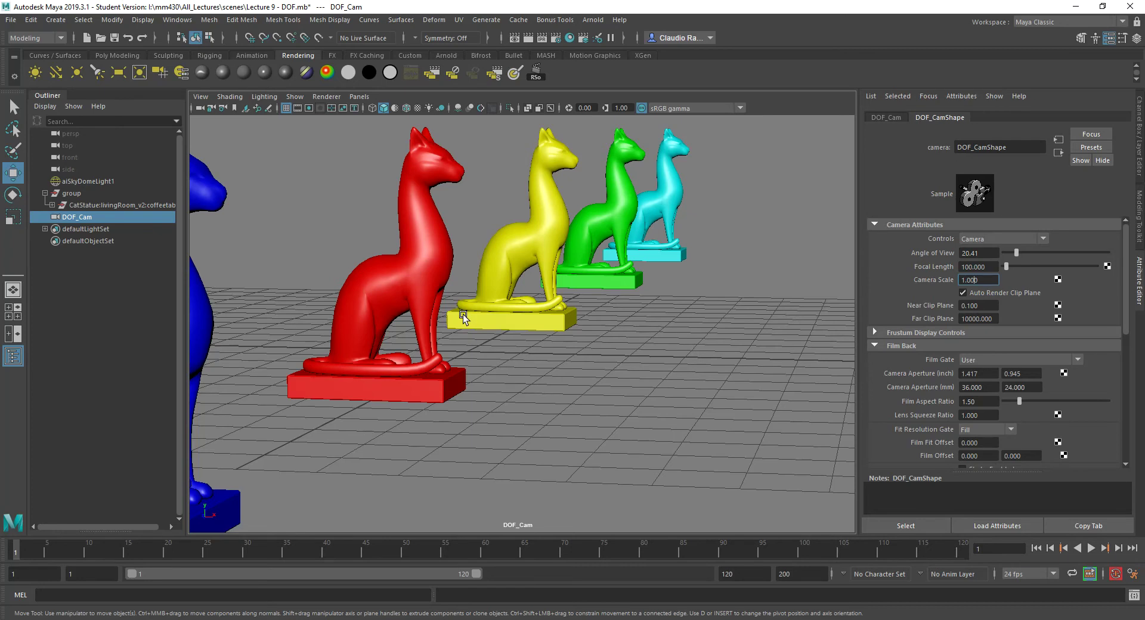
Reposition DOF_Cam so the full row of cat statues fits in frame, with the blue cat in front
{"action": "left_click_drag", "start_coordinate": [446, 373], "coordinate": [467, 383], "text": "alt"}
{"action": "right_click_drag", "start_coordinate": [467, 383], "coordinate": [524, 396], "text": "alt"}
{"action": "scroll", "coordinate": [490, 396], "scroll_direction": "up", "scroll_amount": 2}
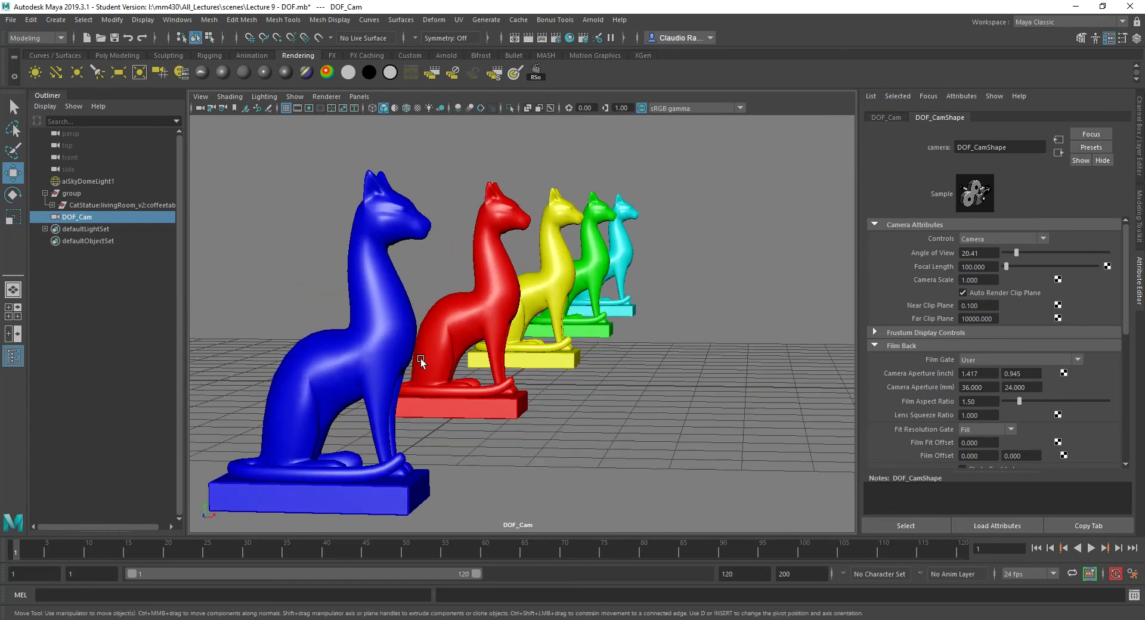
{"action": "scroll", "coordinate": [554, 314], "scroll_direction": "up", "scroll_amount": 2}
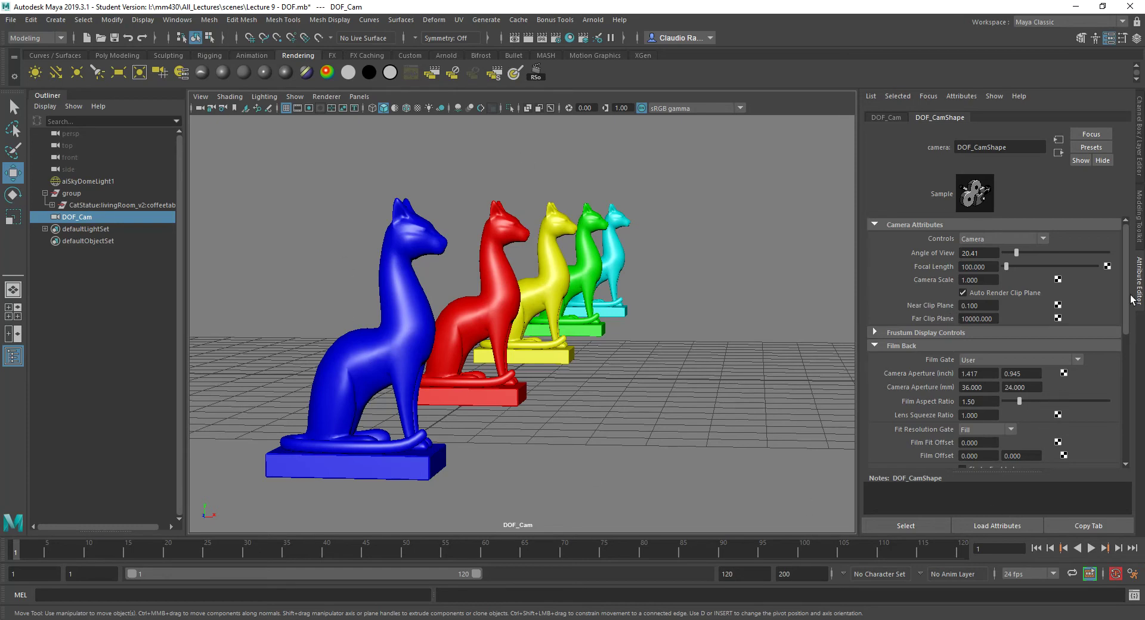
Expand the Arnold attributes of DOF_Cam's shape and turn on Enable DOF
{"action": "left_click_drag", "start_coordinate": [1124, 285], "coordinate": [1119, 391]}
{"action": "scroll", "coordinate": [888, 382], "scroll_direction": "down", "scroll_amount": 1}
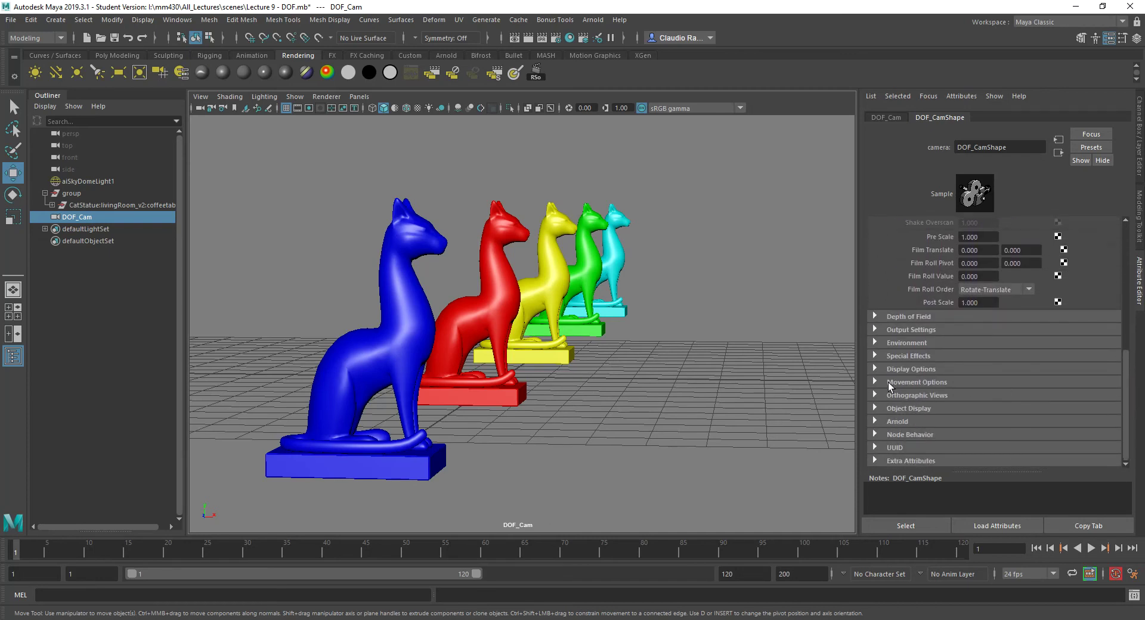
{"action": "left_click", "coordinate": [875, 421]}
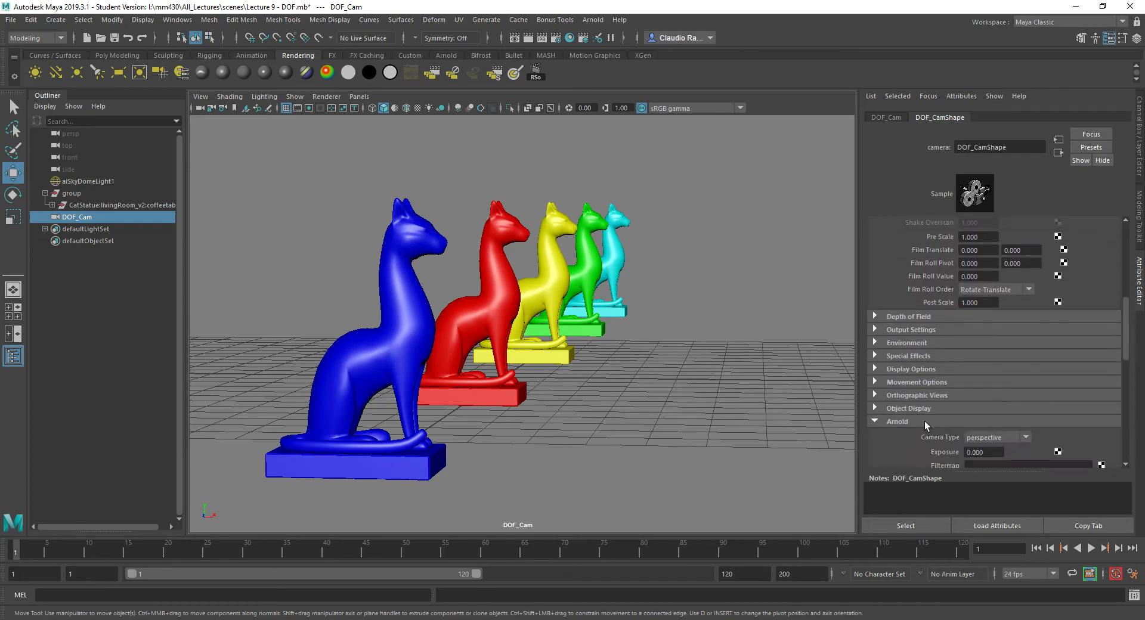
{"action": "scroll", "coordinate": [924, 420], "scroll_direction": "down", "scroll_amount": 6}
{"action": "scroll", "coordinate": [922, 420], "scroll_direction": "down", "scroll_amount": 2}
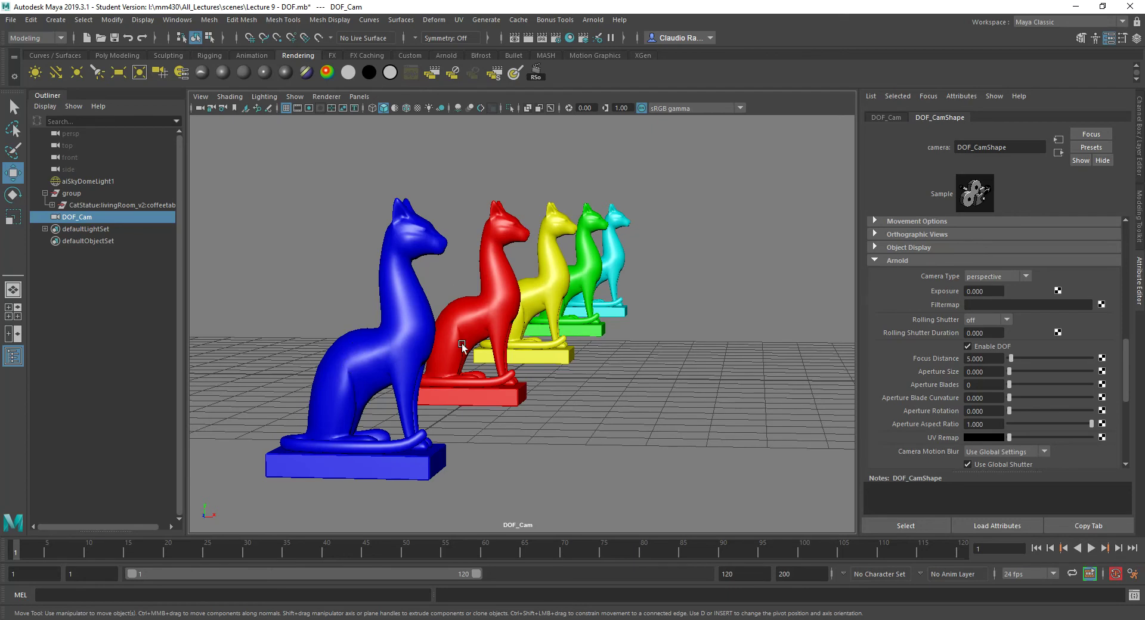
{"action": "left_click_drag", "start_coordinate": [1126, 384], "coordinate": [1126, 250]}
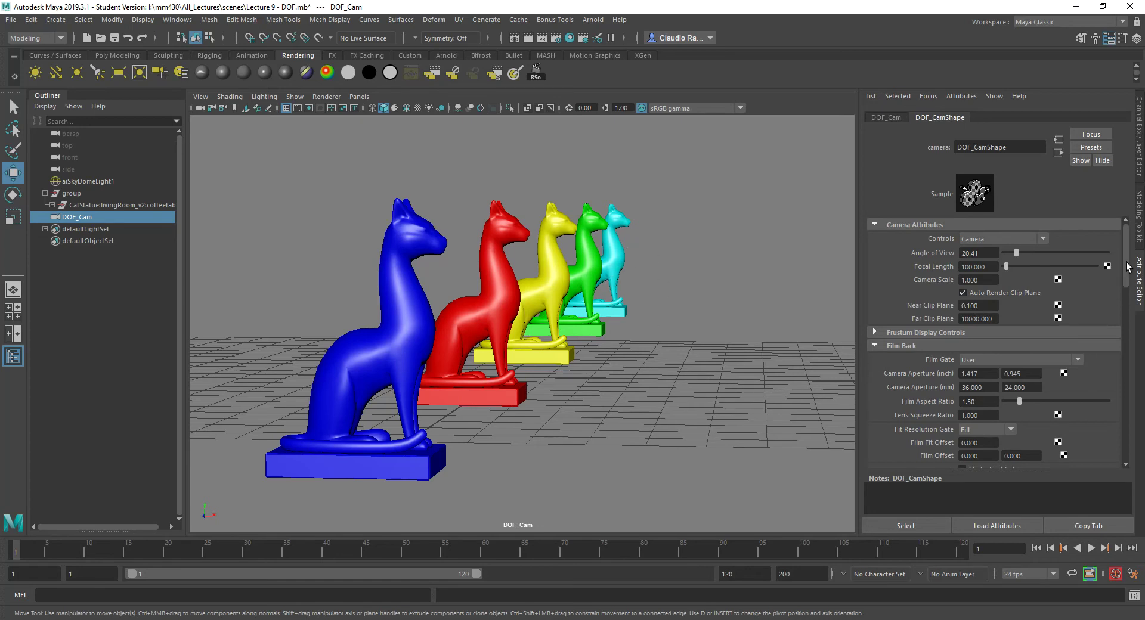
{"action": "scroll", "coordinate": [1125, 266], "scroll_direction": "down", "scroll_amount": 2}
{"action": "left_click_drag", "start_coordinate": [1125, 266], "coordinate": [1110, 386]}
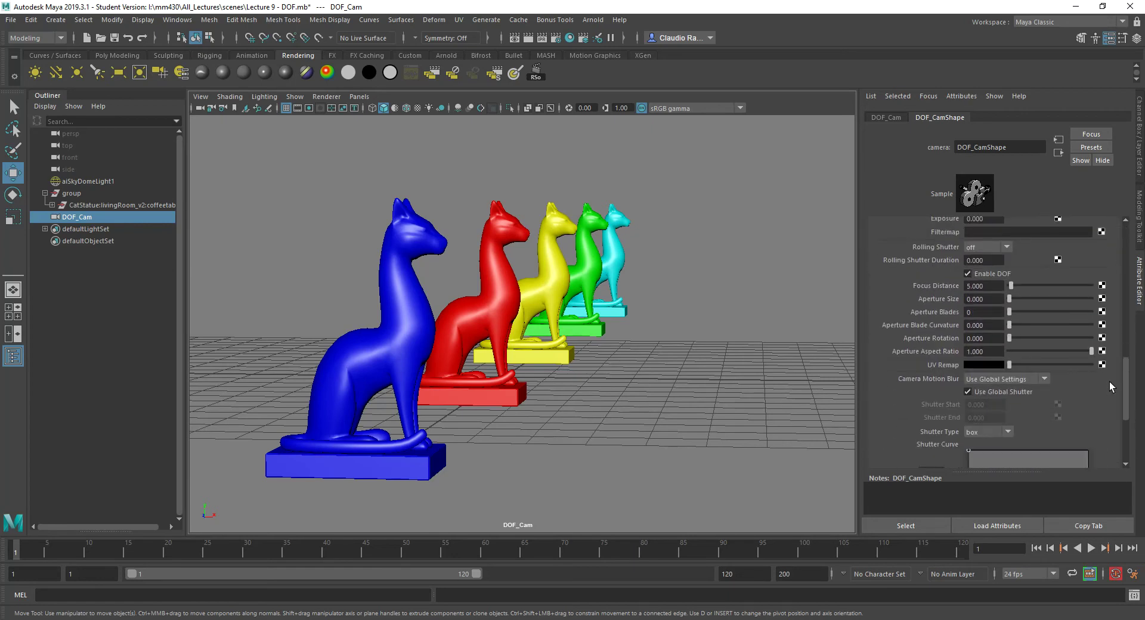
{"action": "scroll", "coordinate": [1108, 381], "scroll_direction": "up", "scroll_amount": 2}
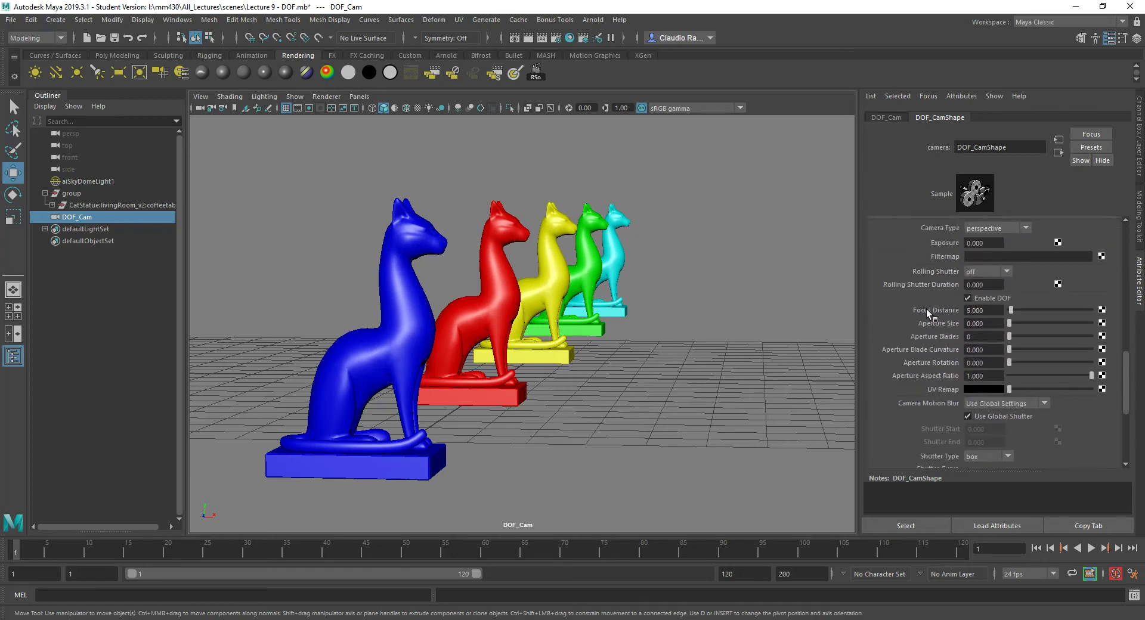
{"action": "scroll", "coordinate": [952, 299], "scroll_direction": "up", "scroll_amount": 3}
{"action": "scroll", "coordinate": [953, 305], "scroll_direction": "down", "scroll_amount": 1}
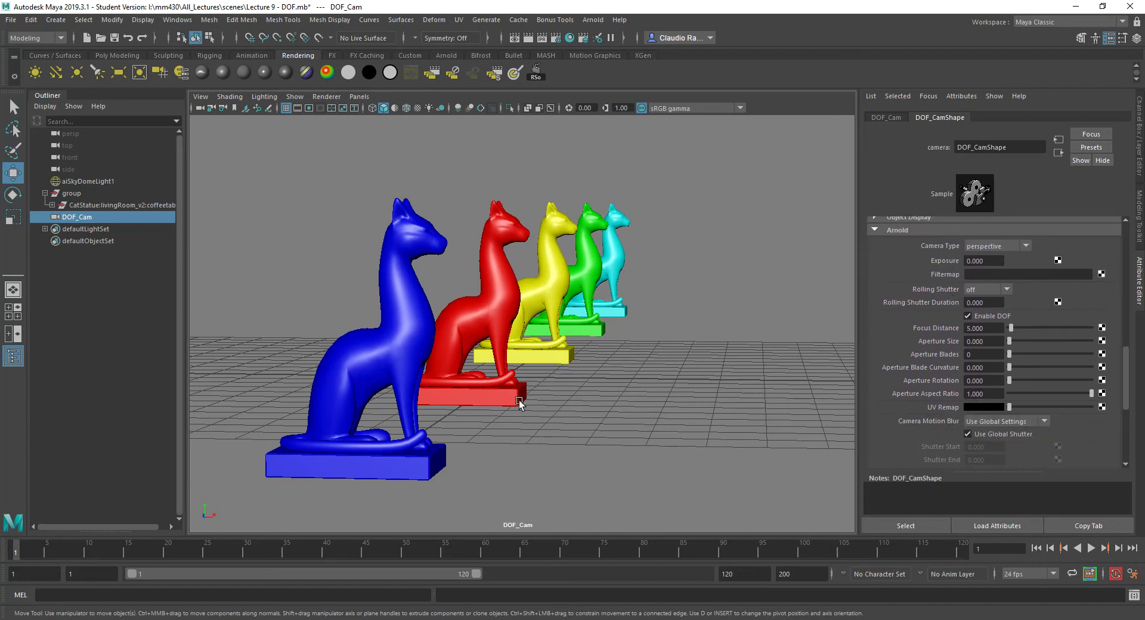
Select the cyan cat and show Object Details in the heads-up display to read its distance from the camera
{"action": "left_click", "coordinate": [619, 255]}
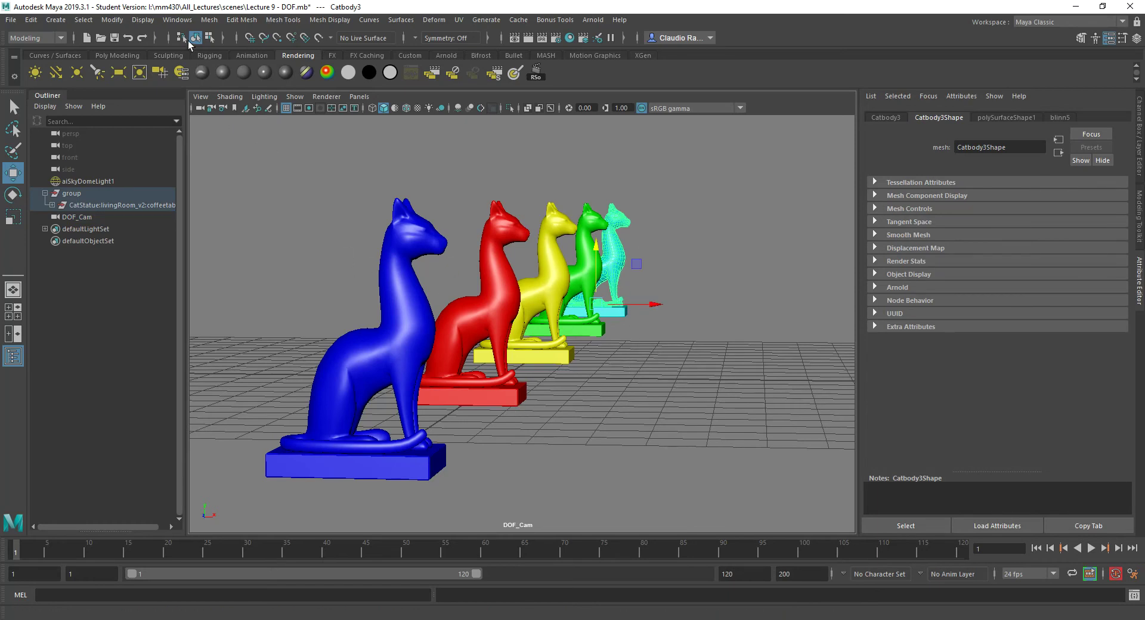
{"action": "left_click", "coordinate": [141, 22]}
{"action": "mouse_move", "coordinate": [202, 62]}
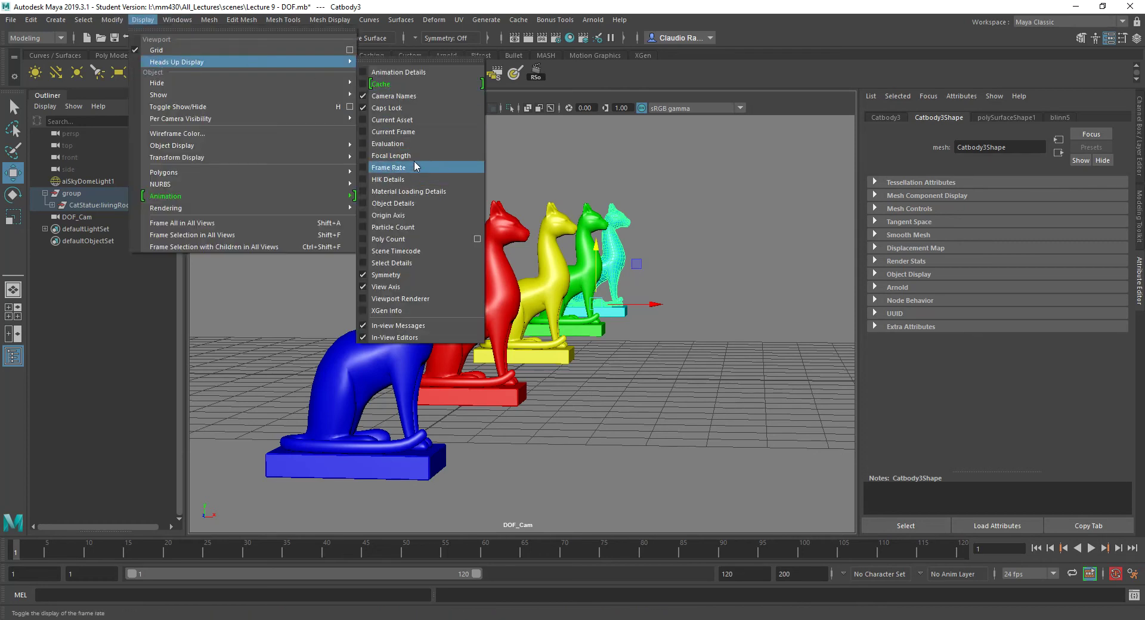
{"action": "left_click", "coordinate": [409, 203]}
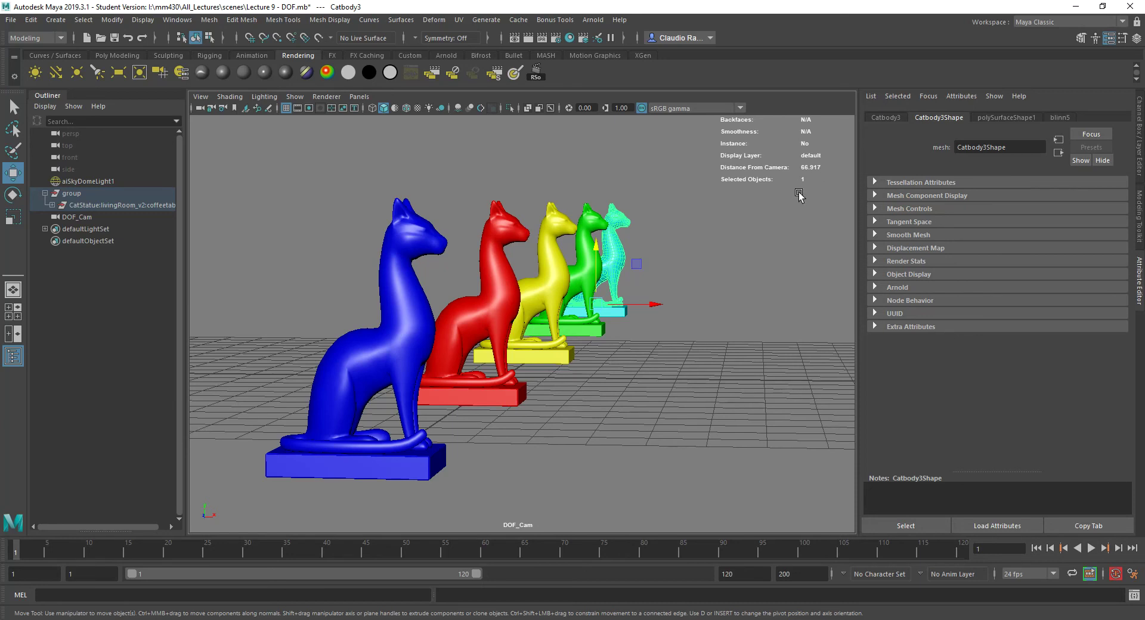
Check the blue cat's distance from the camera and set DOF_Cam's Arnold focus distance to 27
{"action": "left_click", "coordinate": [412, 229]}
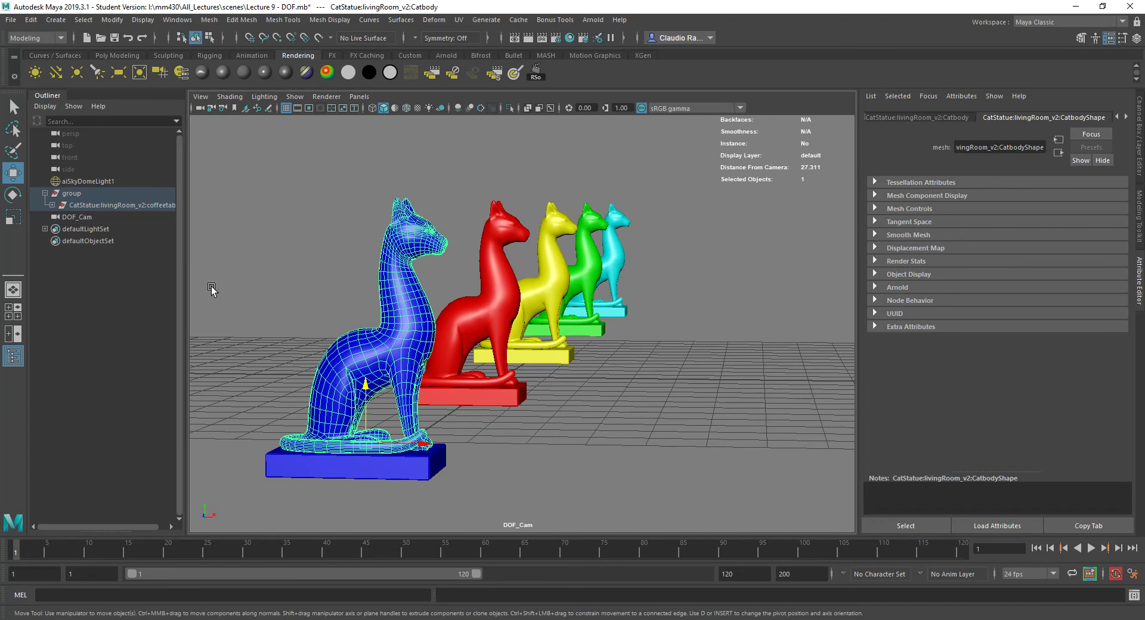
{"action": "left_click", "coordinate": [83, 217]}
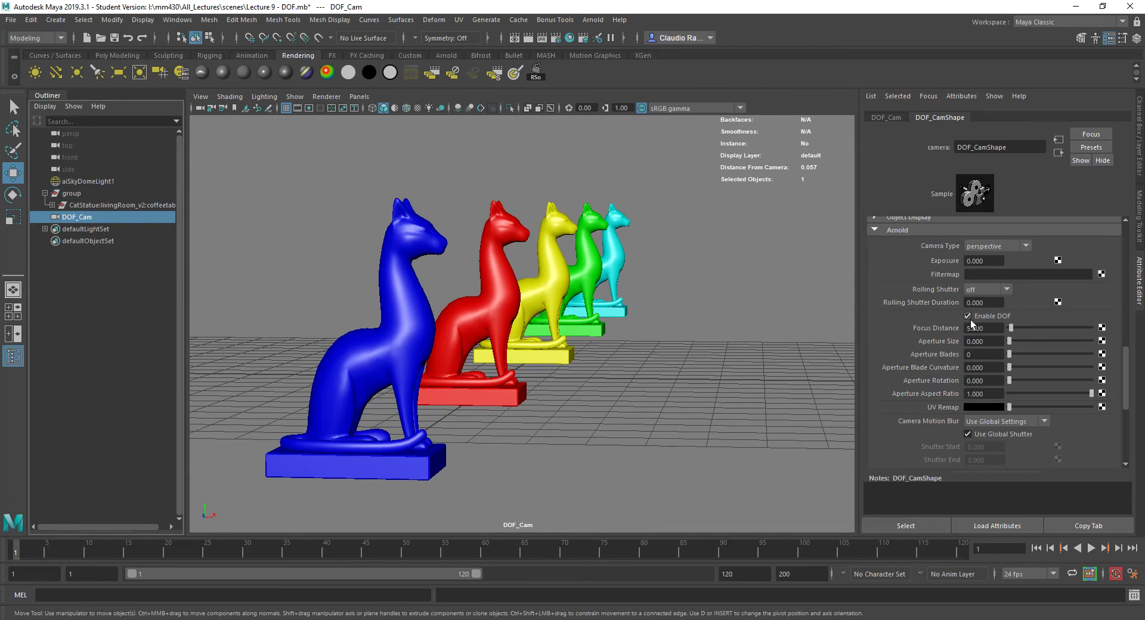
{"action": "left_click", "coordinate": [988, 328]}
{"action": "type", "text": "27"}
{"action": "left_click", "coordinate": [721, 246]}
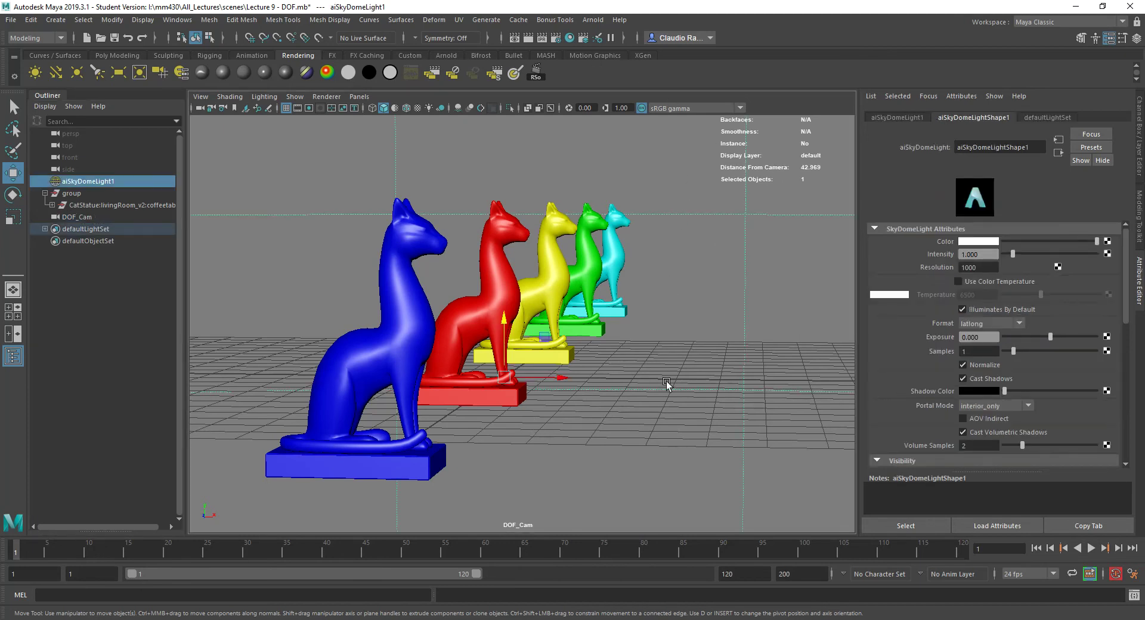
Render the DOF_Cam view in the Arnold RenderView and move its window clear of the outliner's camera entry
{"action": "left_click", "coordinate": [593, 21]}
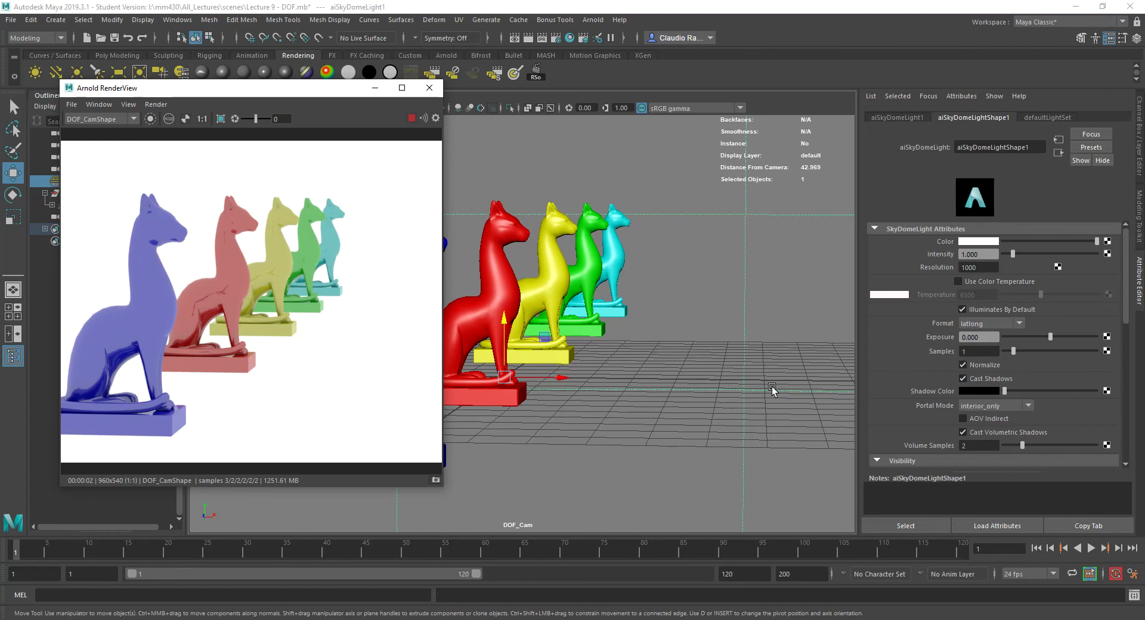
{"action": "left_click_drag", "start_coordinate": [226, 92], "coordinate": [320, 94]}
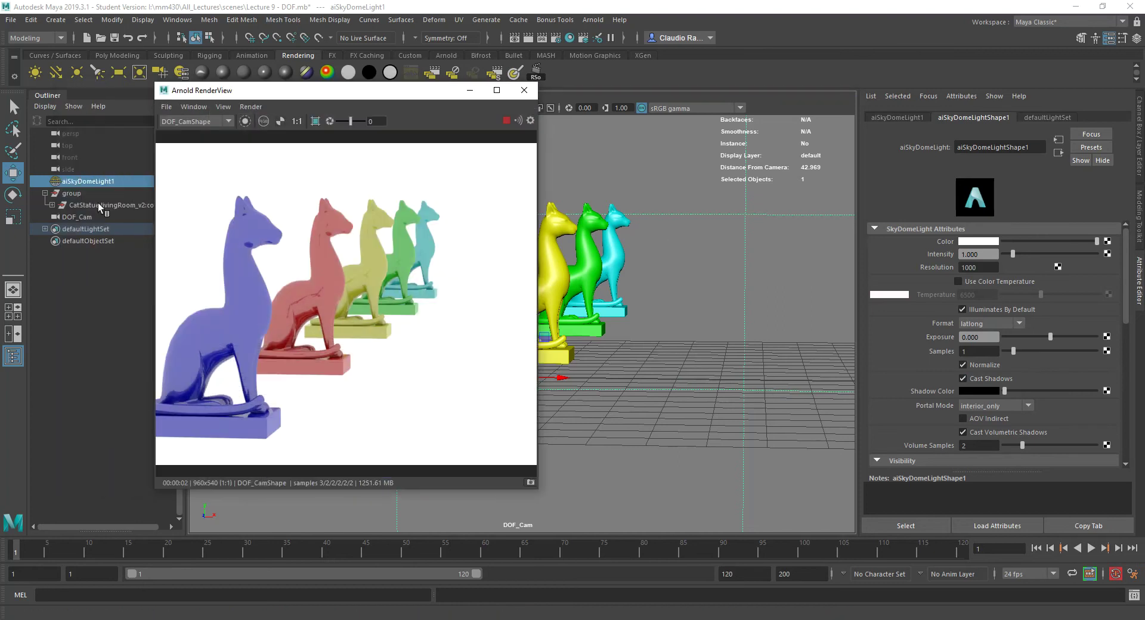
Raise DOF_Cam's aperture size to about 0.243 to blur the statues behind the blue cat
{"action": "left_click", "coordinate": [76, 217]}
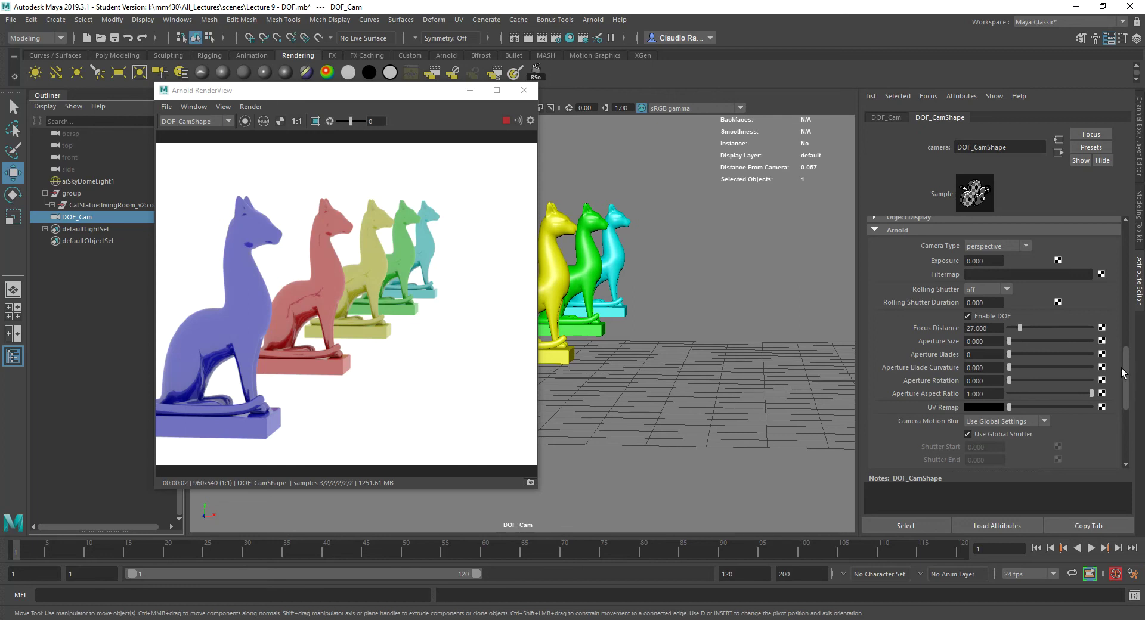
{"action": "left_click", "coordinate": [1017, 340]}
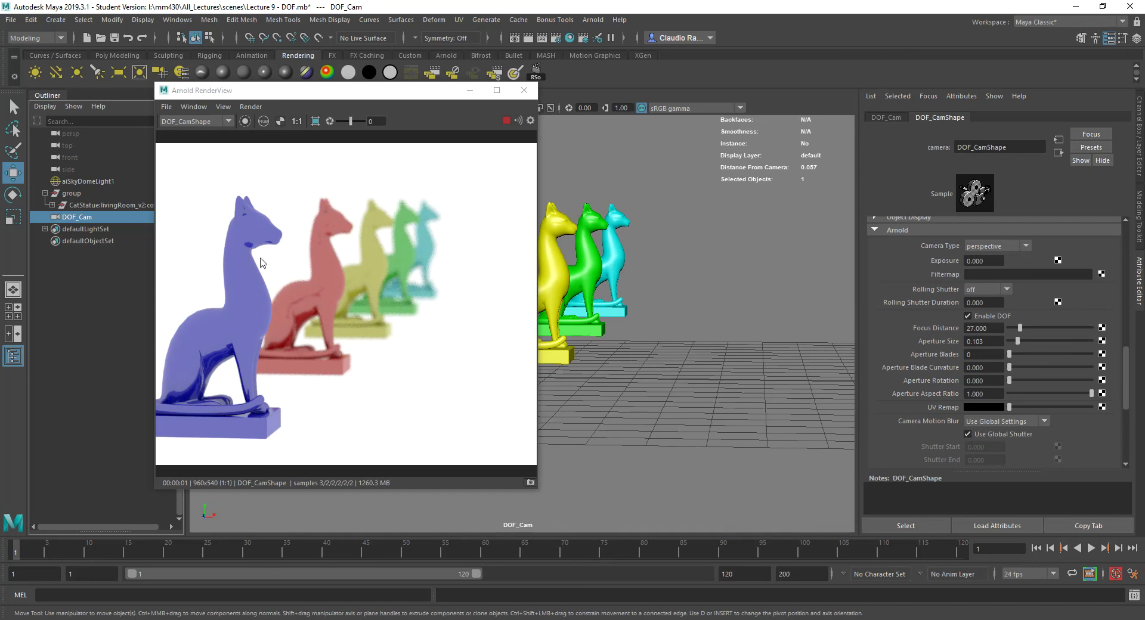
{"action": "left_click", "coordinate": [1029, 341]}
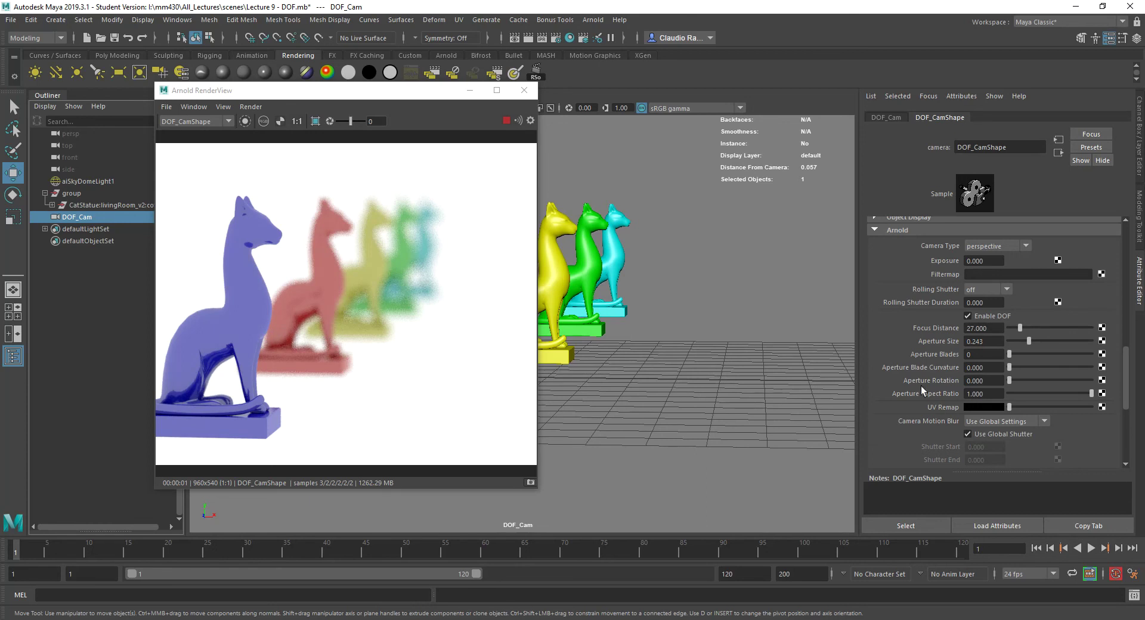
Set DOF_Cam's aperture blade curvature to about 0.368 and its aperture rotation to about 30.147
{"action": "left_click", "coordinate": [968, 354]}
{"action": "left_click", "coordinate": [1022, 367]}
{"action": "left_click_drag", "start_coordinate": [1024, 367], "coordinate": [1059, 378]}
Check the yellow cat's distance from the camera and set DOF_Cam's focus distance to 47
{"action": "left_click", "coordinate": [555, 270]}
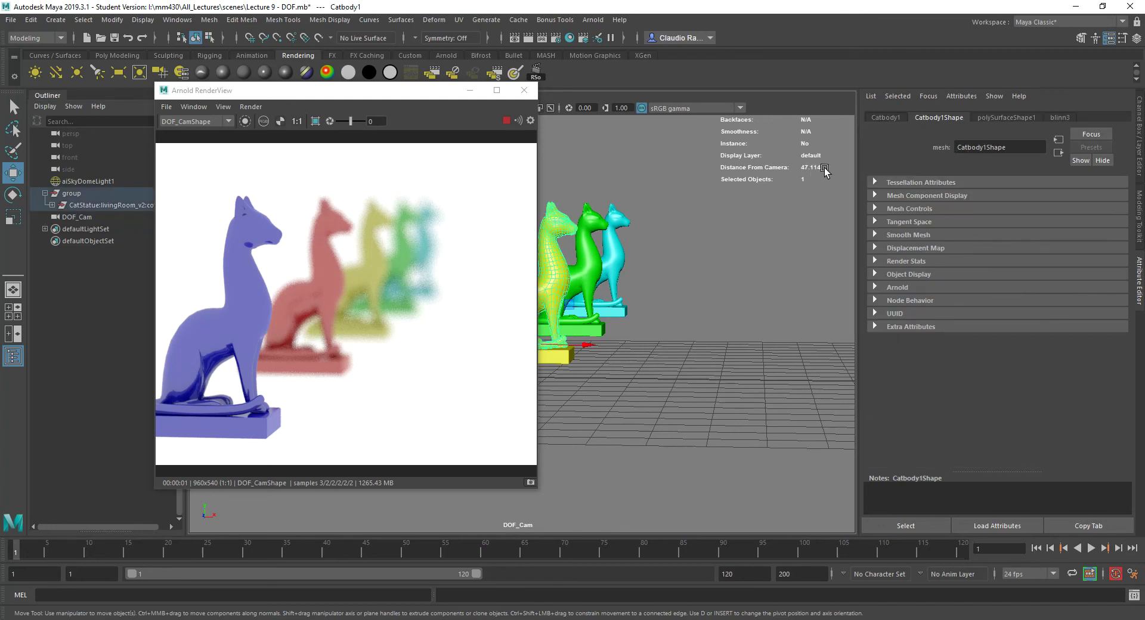
{"action": "left_click", "coordinate": [78, 216]}
{"action": "left_click", "coordinate": [989, 327]}
{"action": "left_click", "coordinate": [560, 274]}
{"action": "left_click", "coordinate": [72, 216]}
{"action": "left_click", "coordinate": [983, 328]}
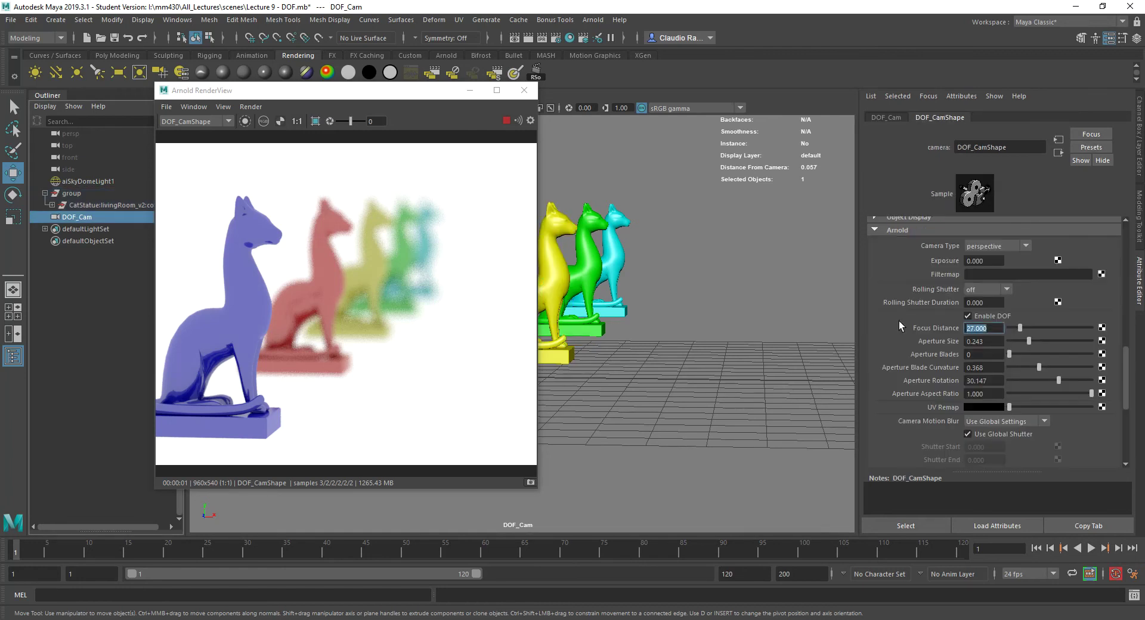
{"action": "type", "text": "47"}
{"action": "key", "text": "Return"}
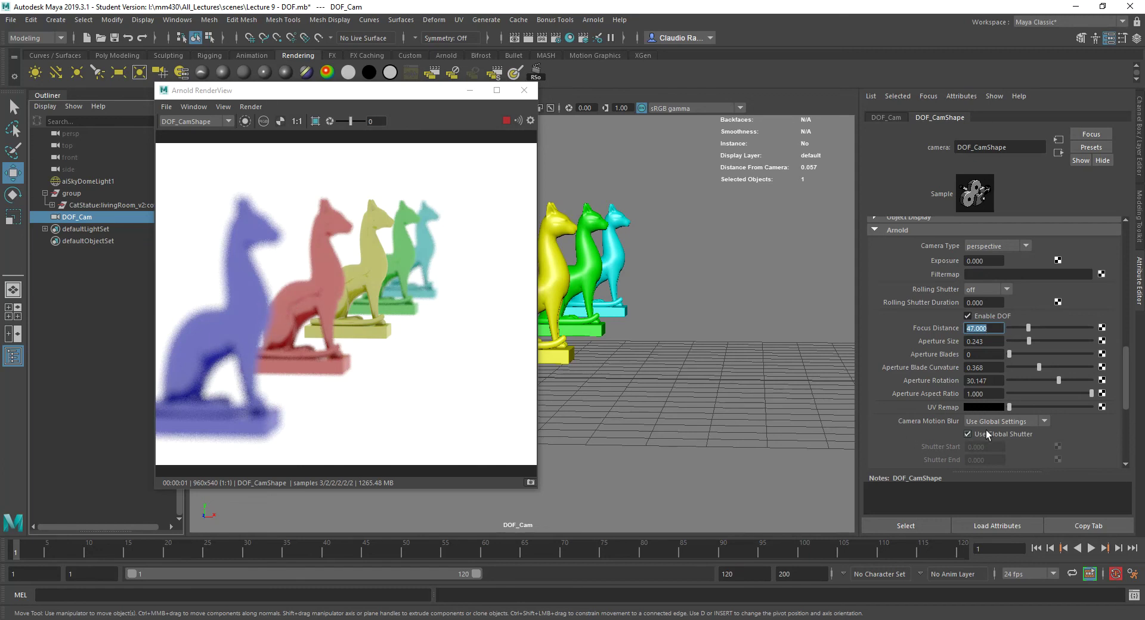
Strengthen the blur around the yellow cat by adjusting DOF_Cam's aperture size to about 0.485
{"action": "left_click", "coordinate": [1064, 341]}
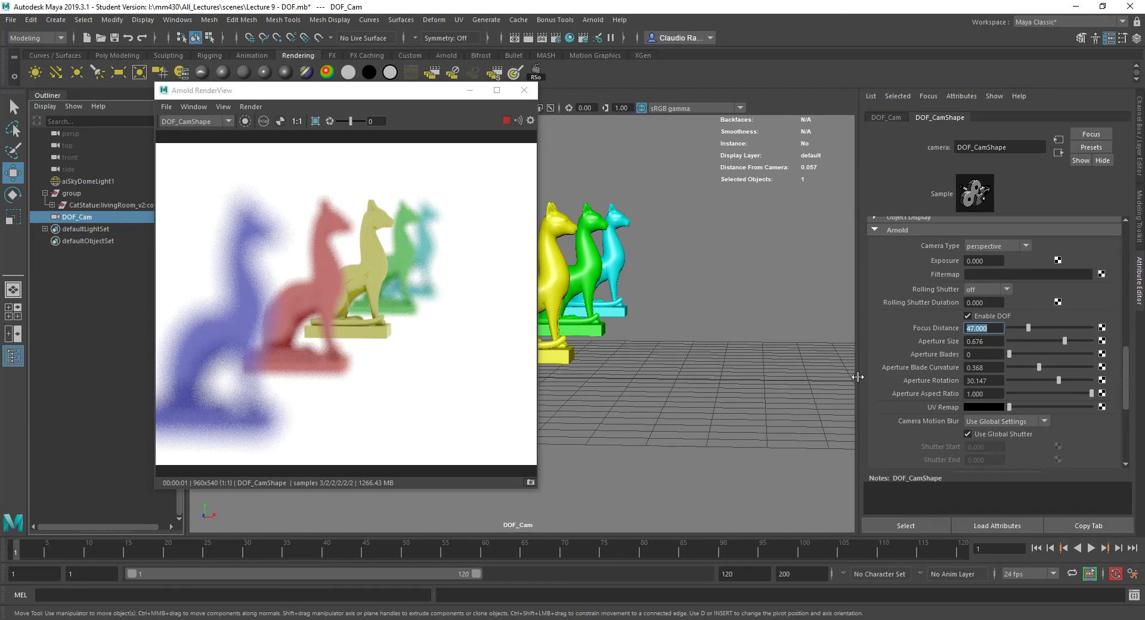
{"action": "left_click", "coordinate": [1048, 340]}
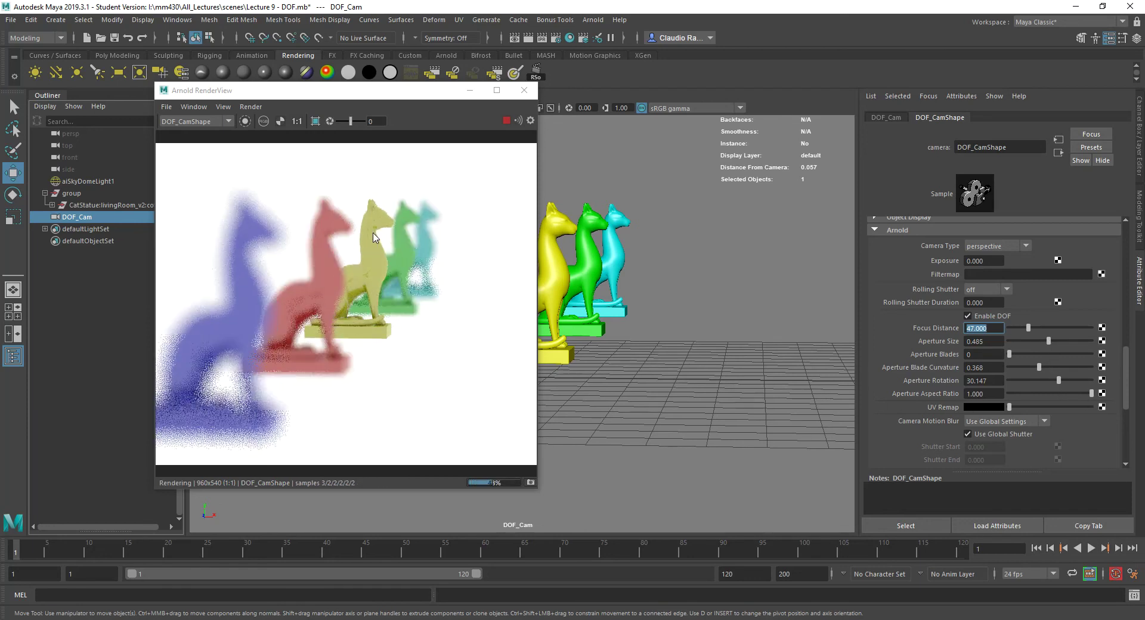